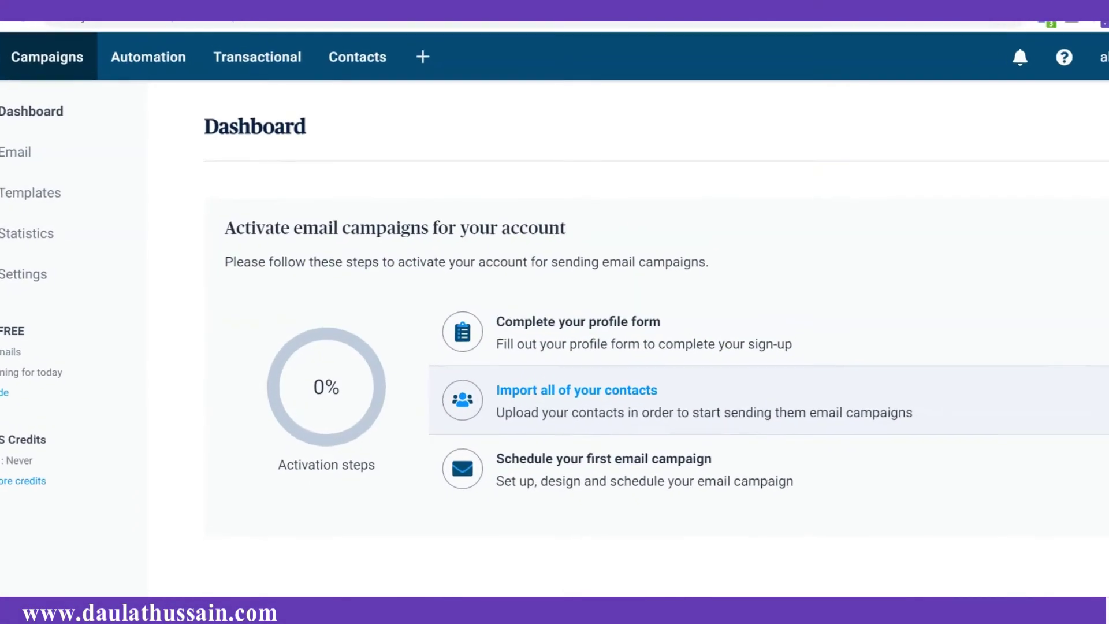
# Go to the Contacts page and start a bulk contact import.
pyautogui.click(371, 61)
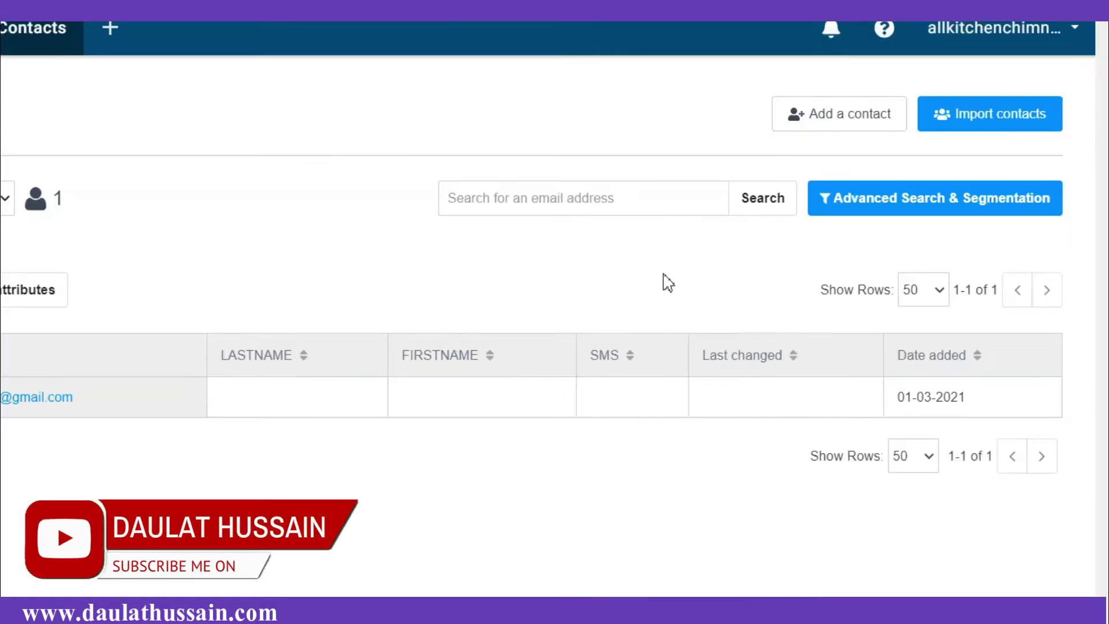
pyautogui.click(991, 176)
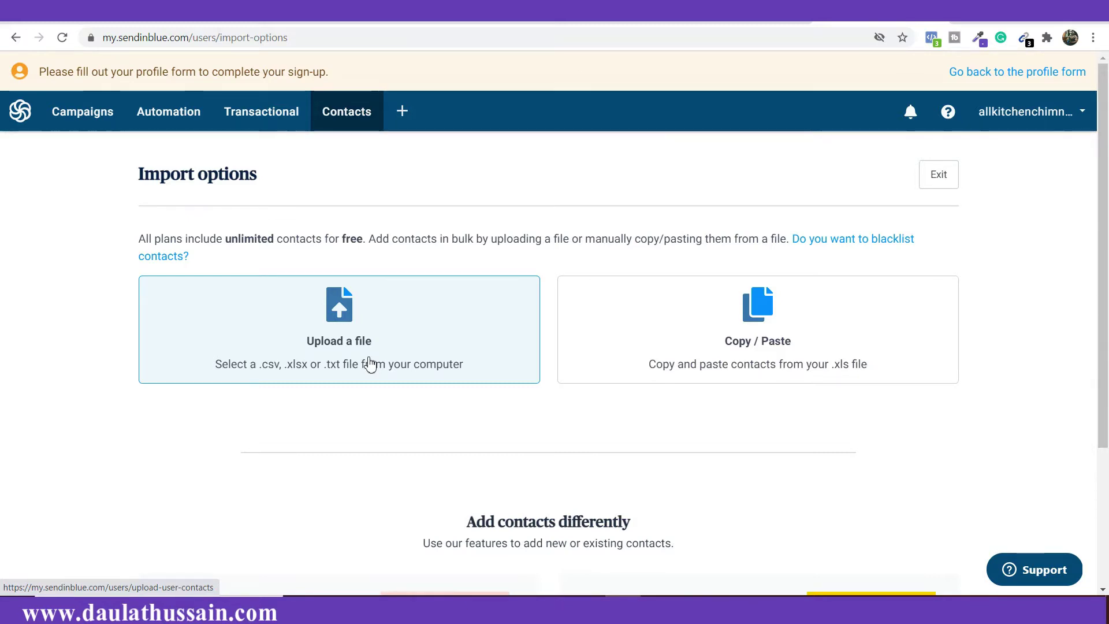
# Choose file import as the way to add contacts.
pyautogui.click(345, 324)
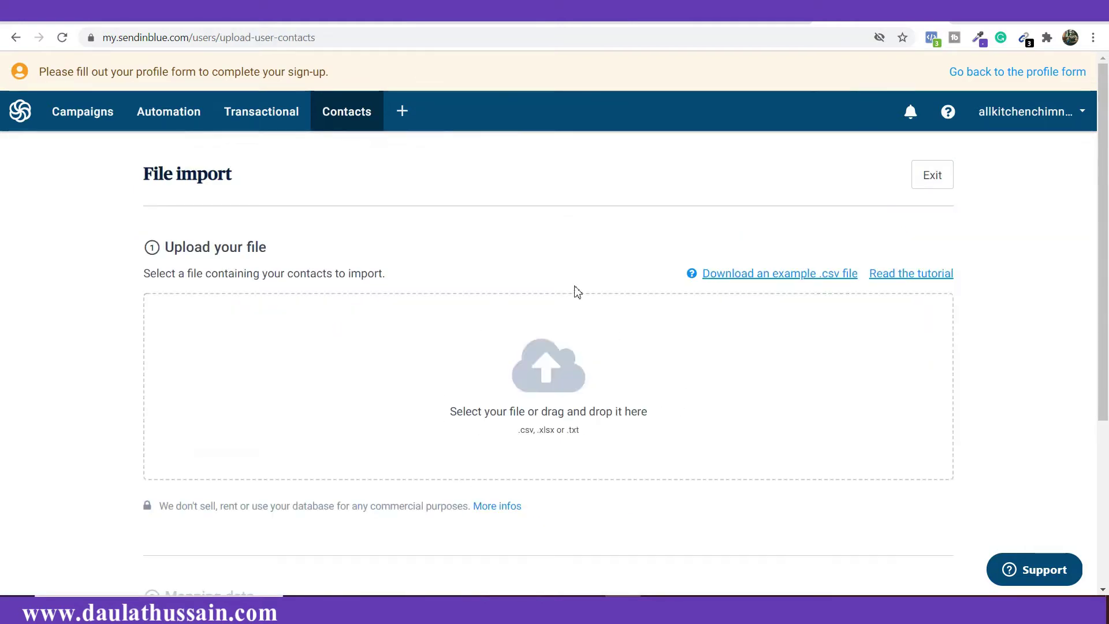
# Upload Book1.csv from the computer as the contacts source file.
pyautogui.scroll(-1, 651, 390)
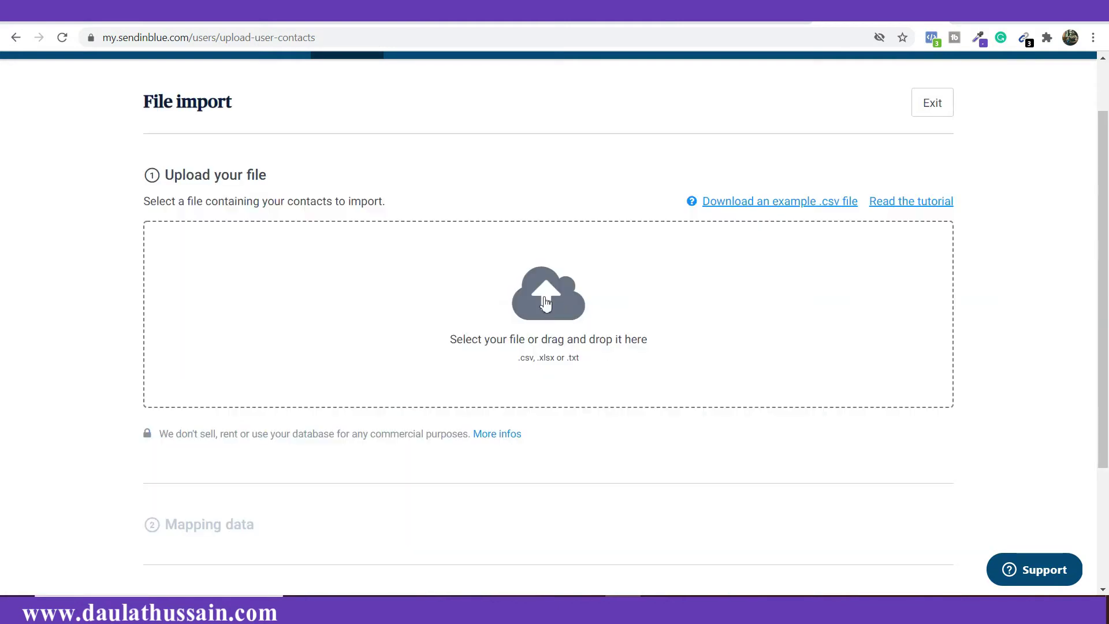
pyautogui.click(546, 301)
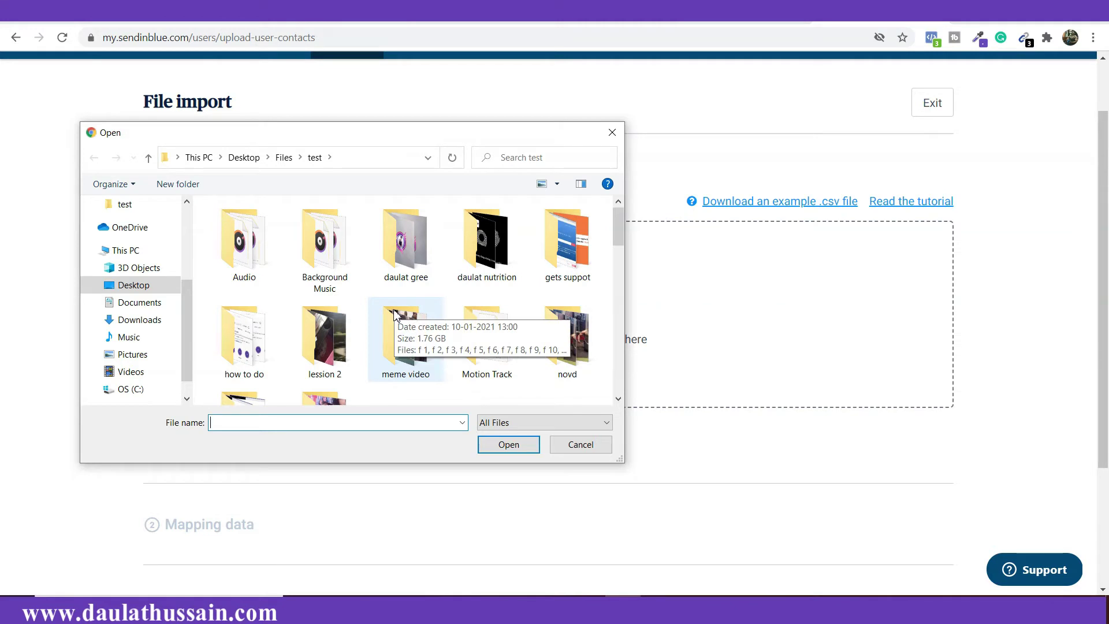
pyautogui.scroll(-5, 391, 316)
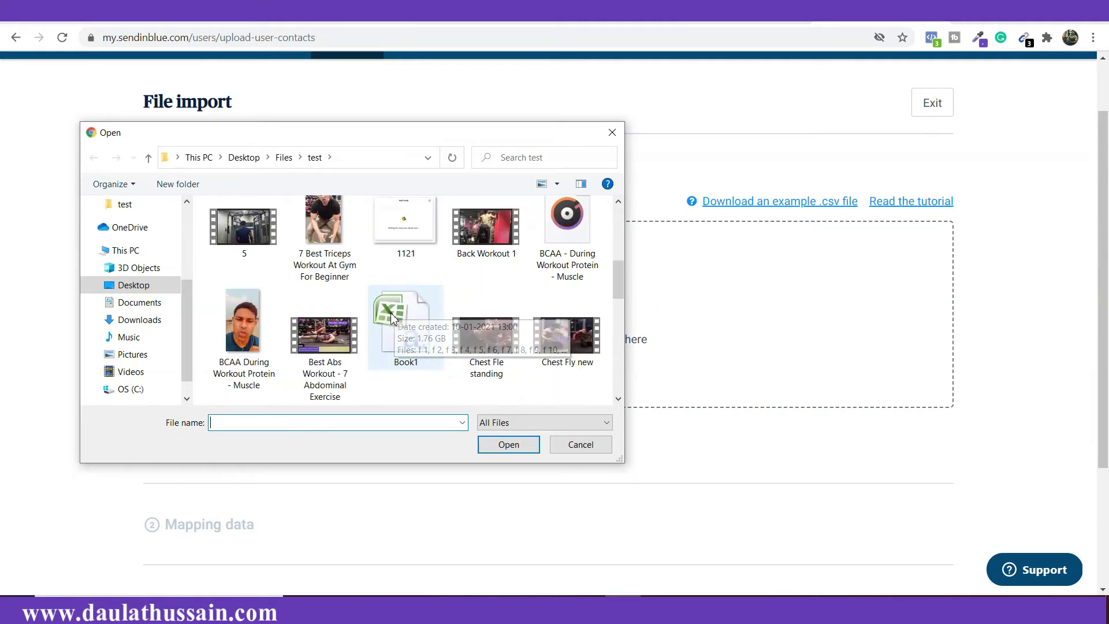
pyautogui.click(392, 318)
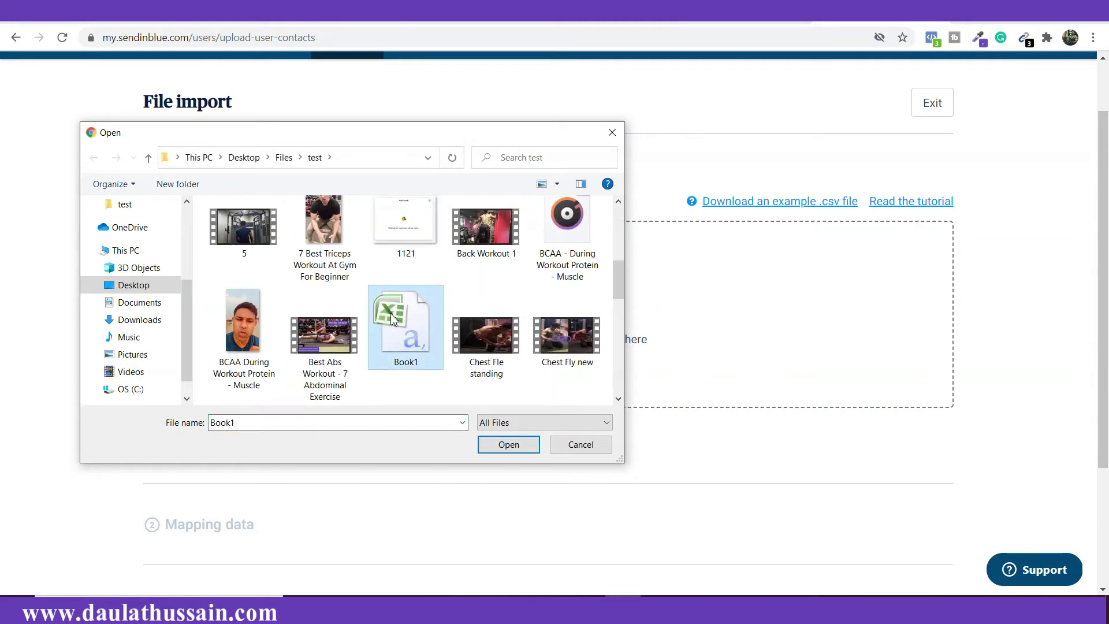
pyautogui.click(496, 449)
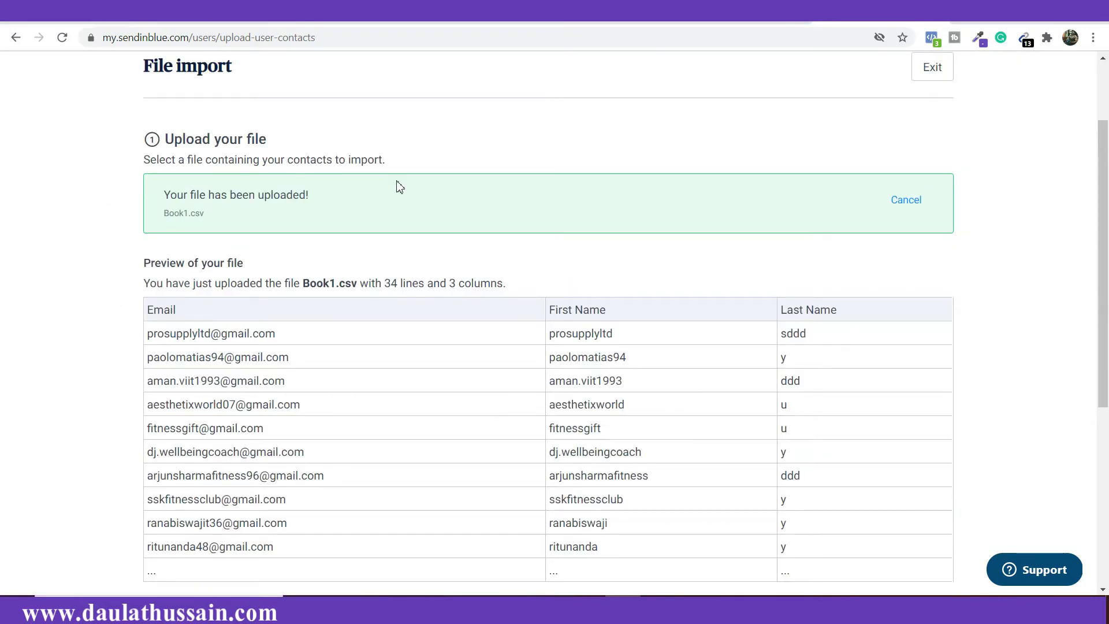
# Accept the Book1.csv preview of 34 lines with Email, First Name and Last Name columns.
pyautogui.scroll(-1, 491, 323)
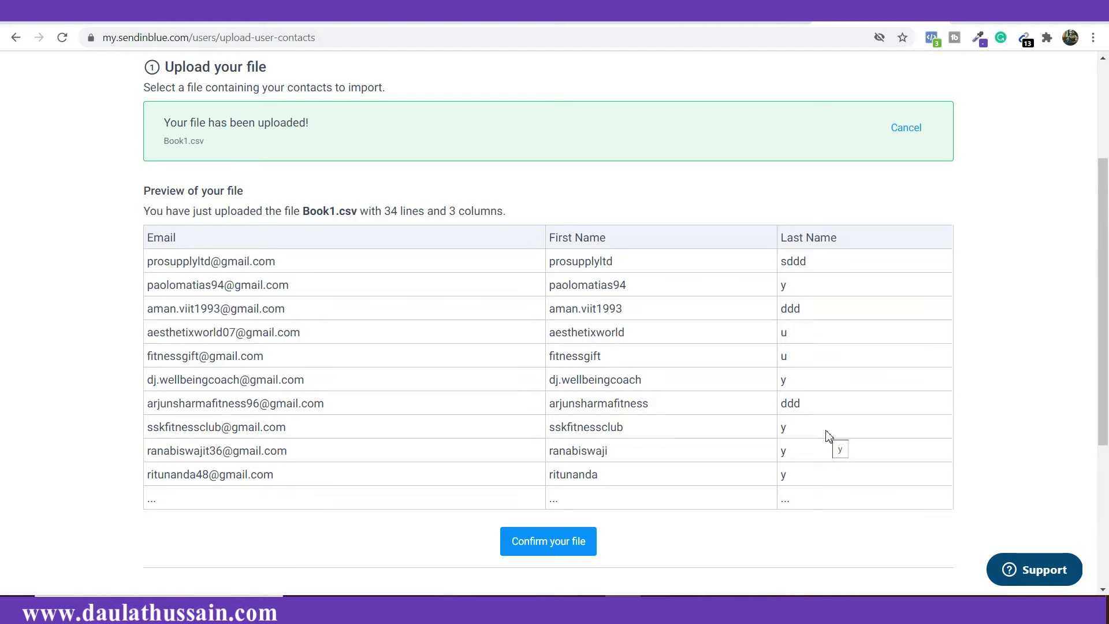
pyautogui.scroll(-1, 601, 221)
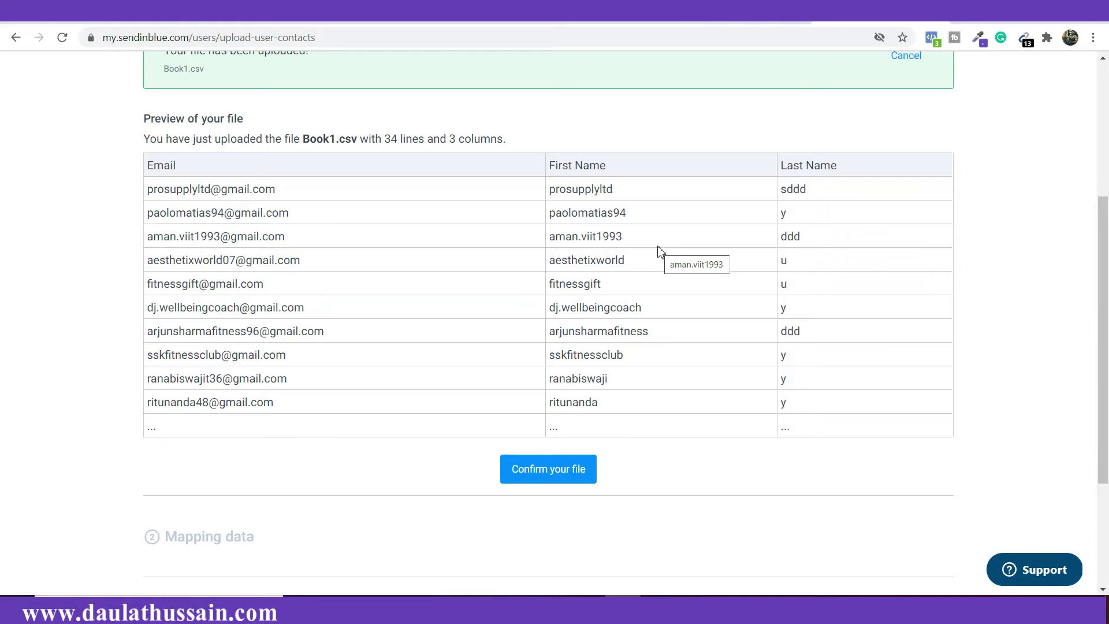
pyautogui.click(553, 480)
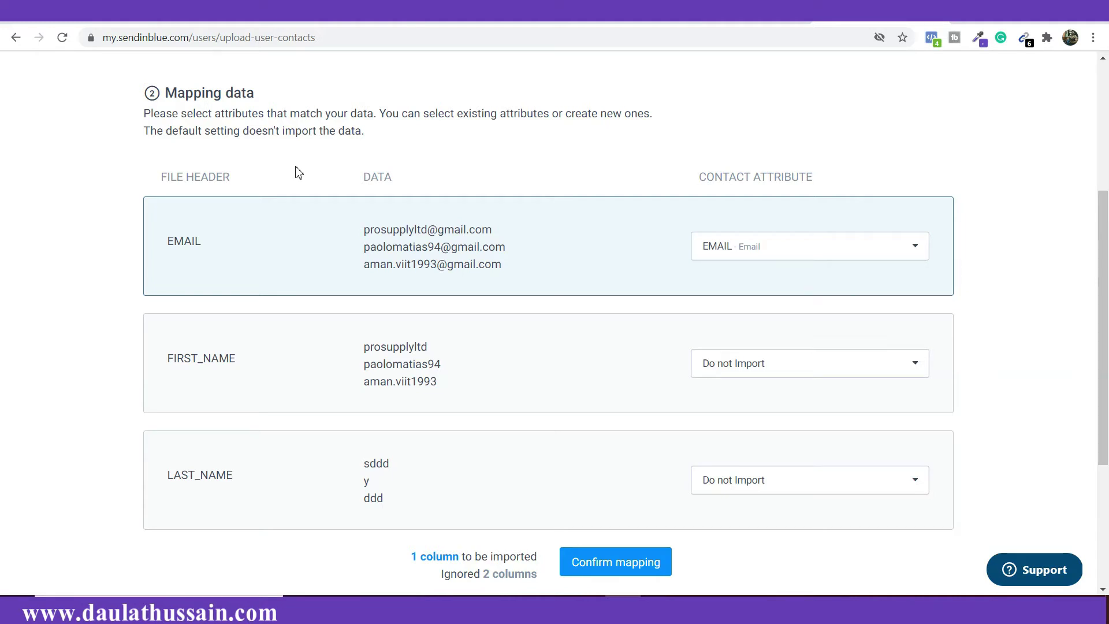
# Map FIRST_NAME to FIRSTNAME and LAST_NAME to LASTNAME, then confirm the mapping.
pyautogui.scroll(-2, 306, 231)
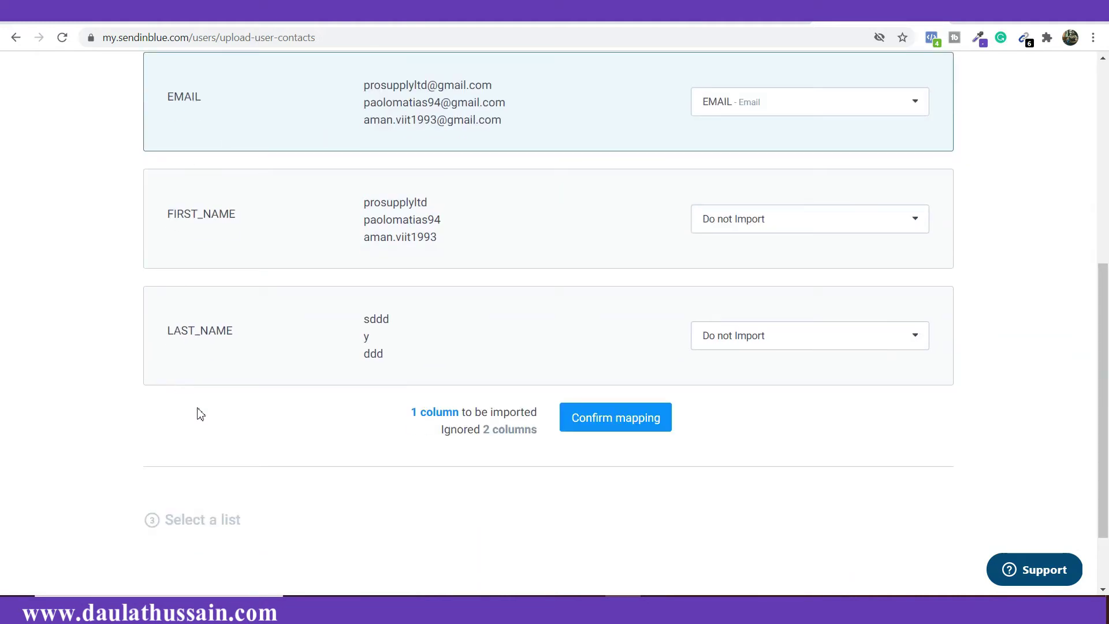
pyautogui.scroll(1, 223, 381)
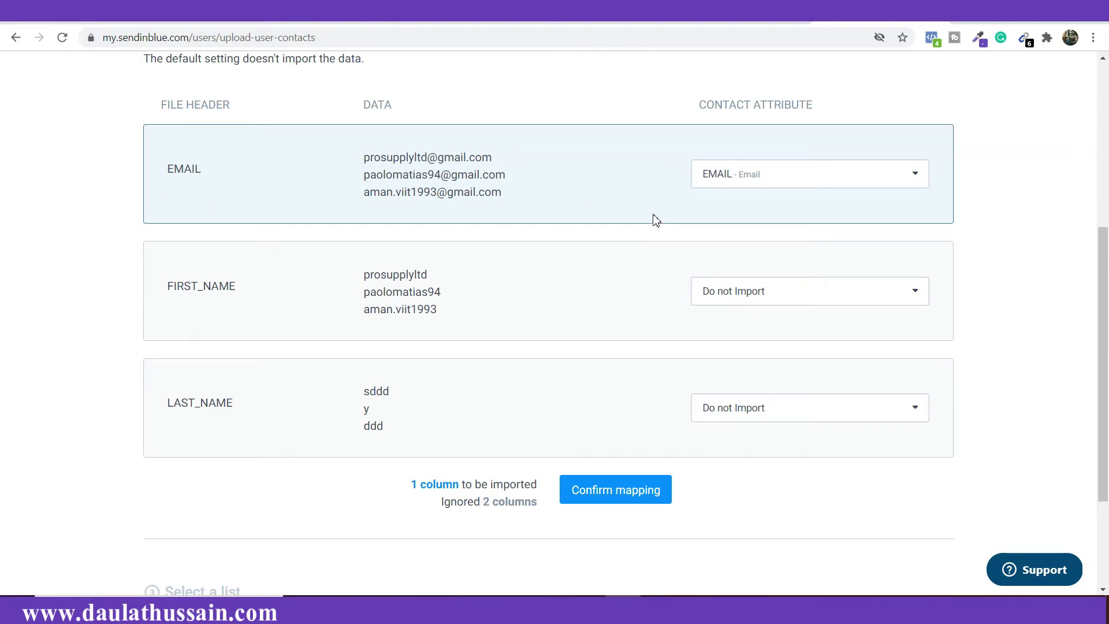
pyautogui.click(892, 307)
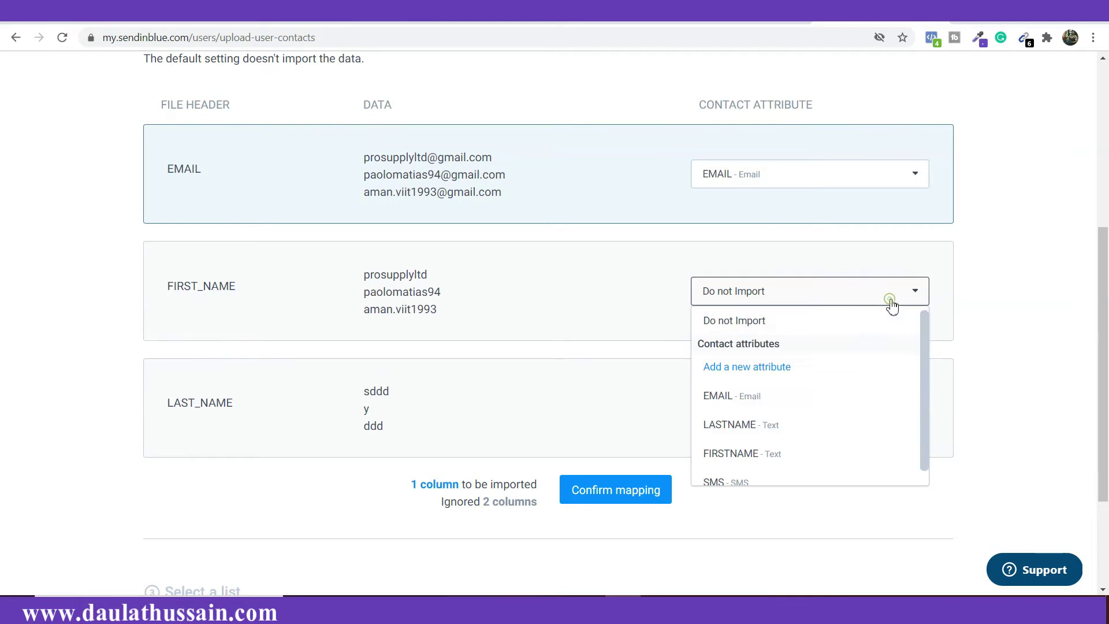
pyautogui.click(859, 459)
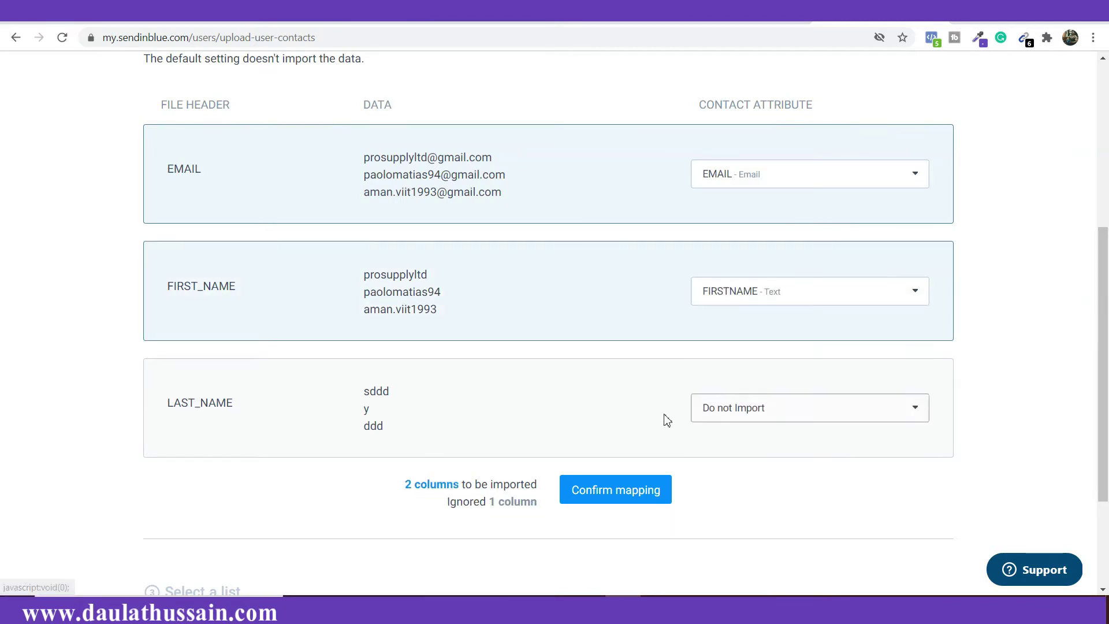
pyautogui.click(741, 412)
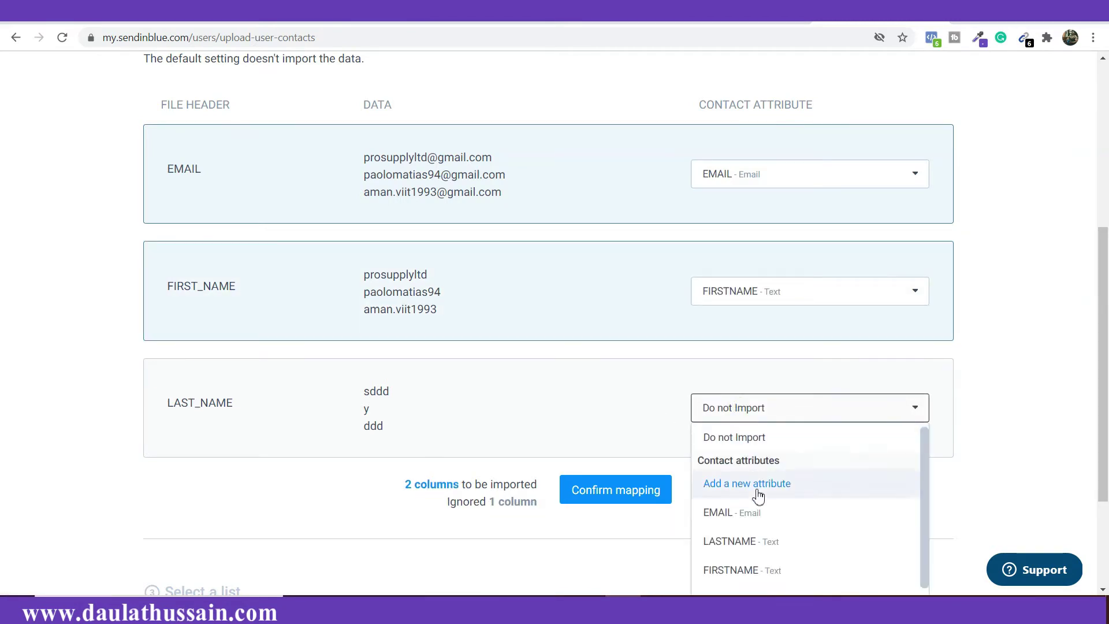
pyautogui.click(769, 543)
pyautogui.scroll(-1, 735, 453)
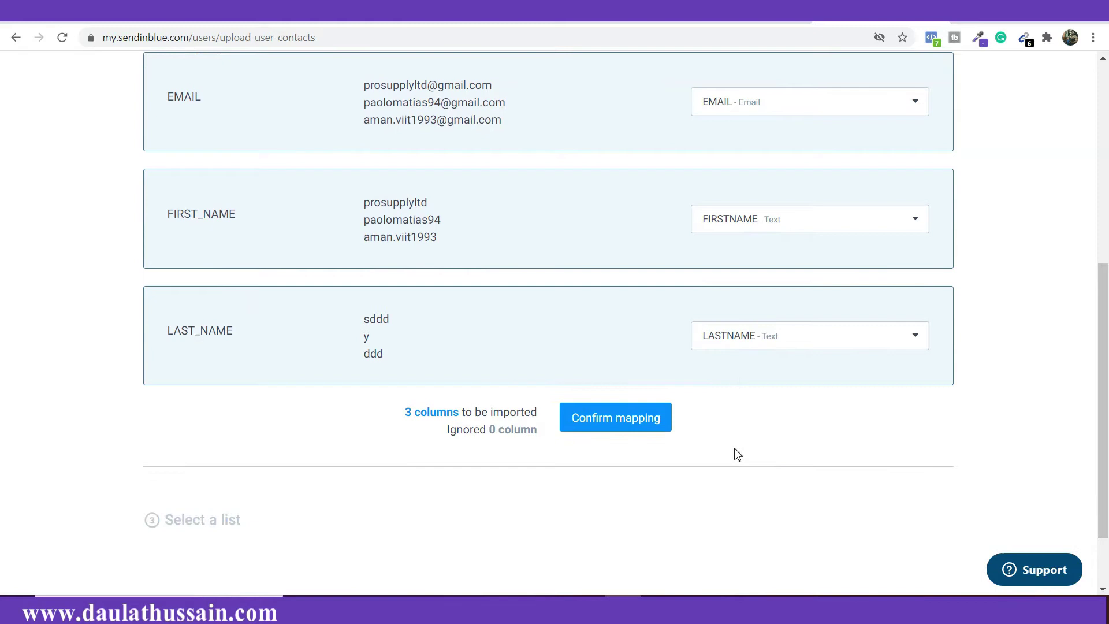
pyautogui.click(602, 423)
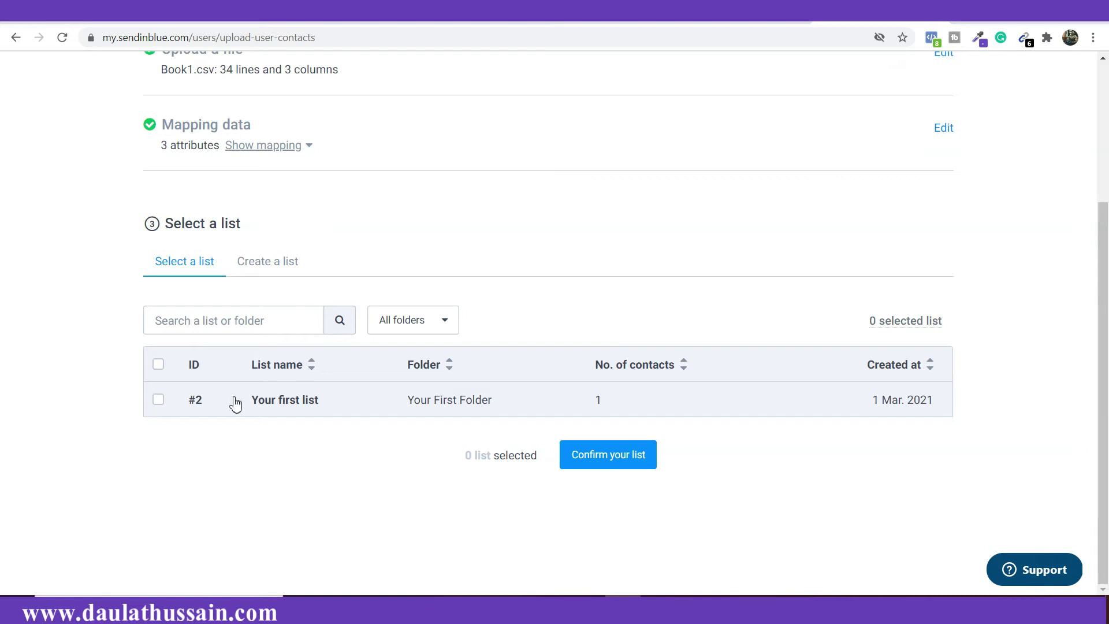
# Create a new list named 'Muscle gain' in Your First Folder.
pyautogui.click(274, 272)
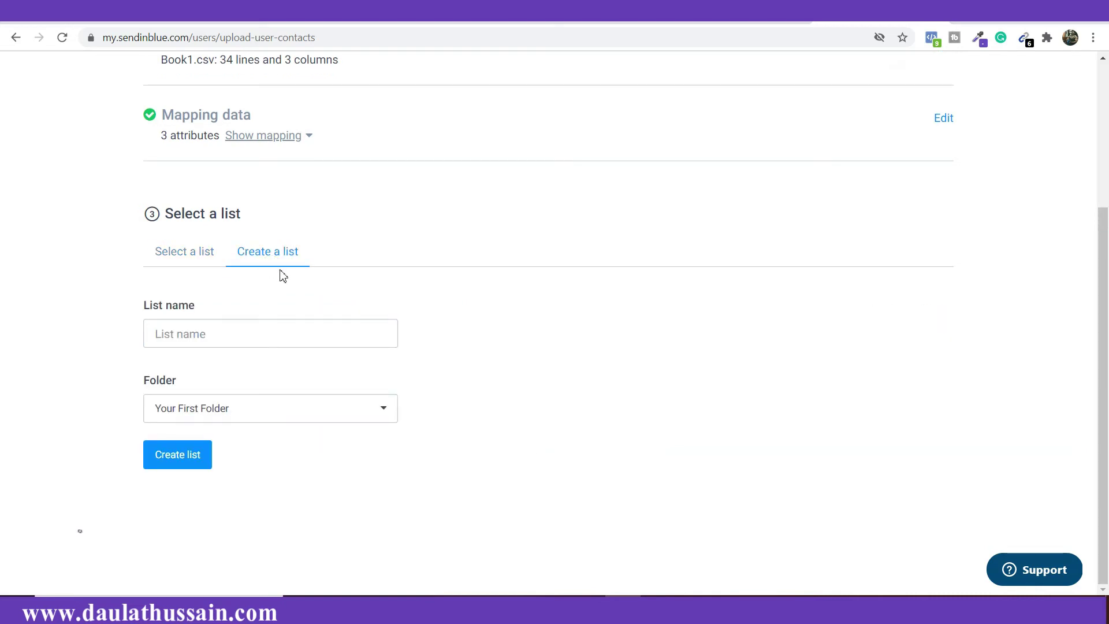
pyautogui.click(272, 331)
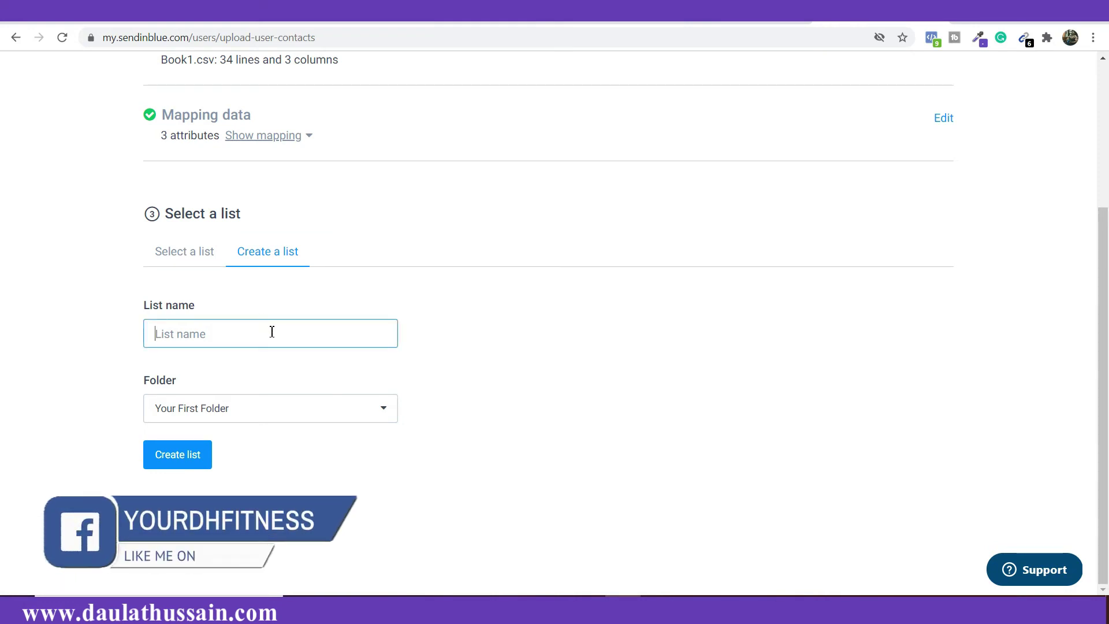
pyautogui.write('Muscle gain')
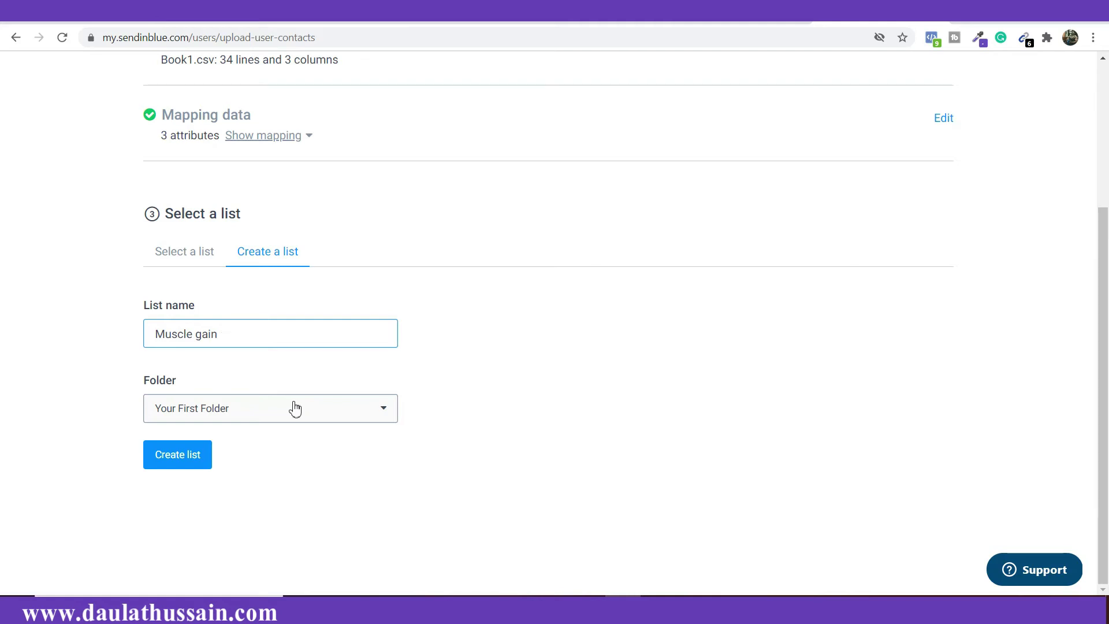
pyautogui.click(198, 460)
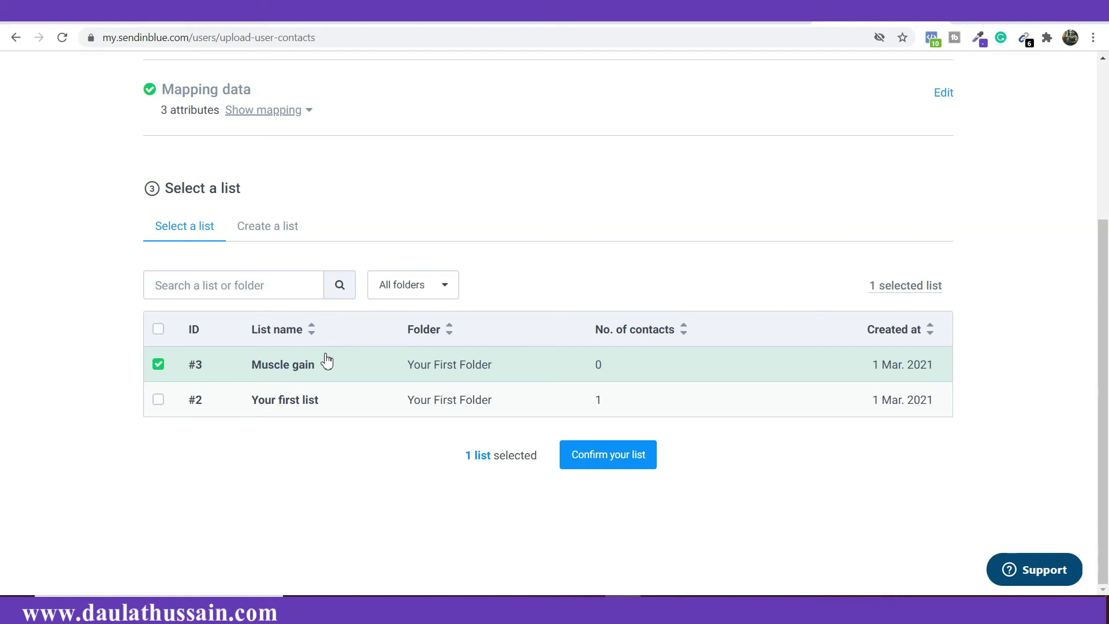
# Confirm the checked Muscle gain list as the import destination.
pyautogui.scroll(4, 327, 361)
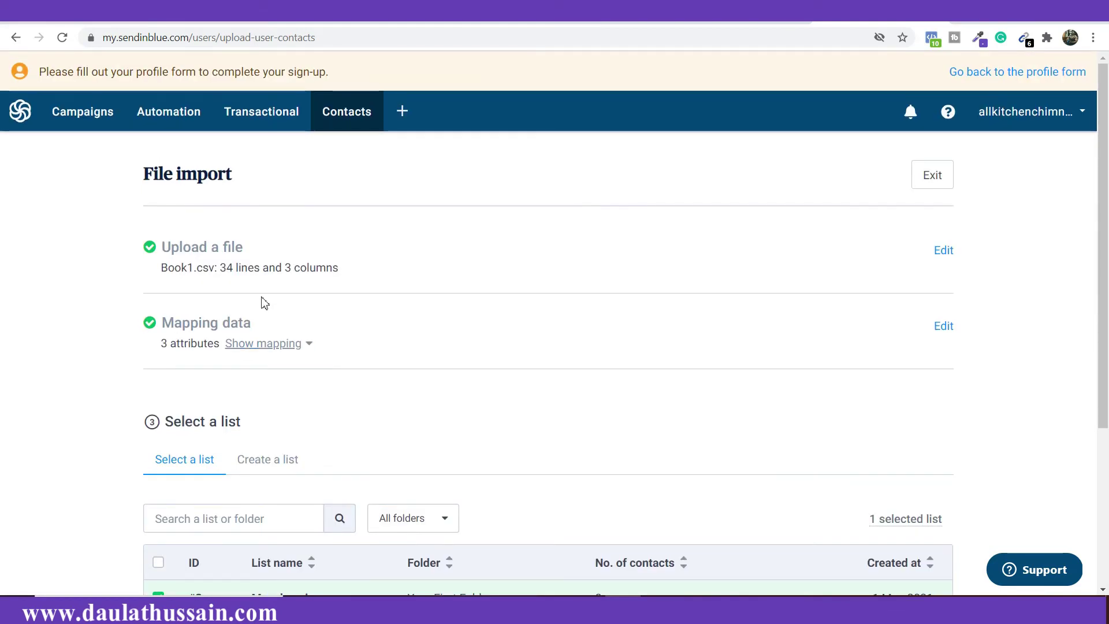
pyautogui.scroll(-1, 318, 289)
pyautogui.scroll(-3, 319, 289)
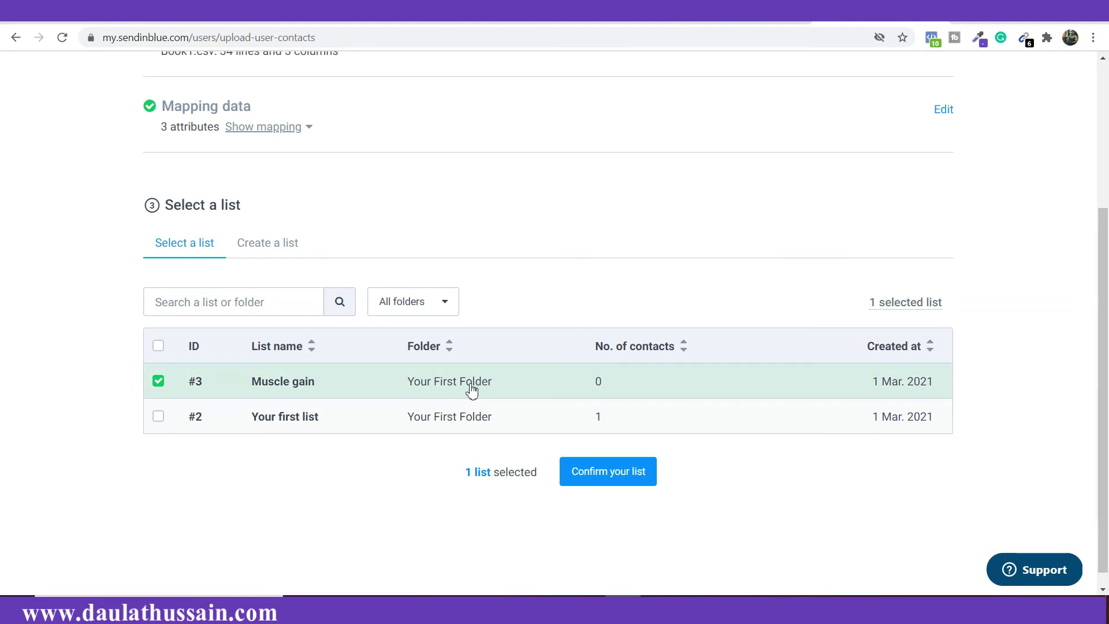
pyautogui.click(604, 477)
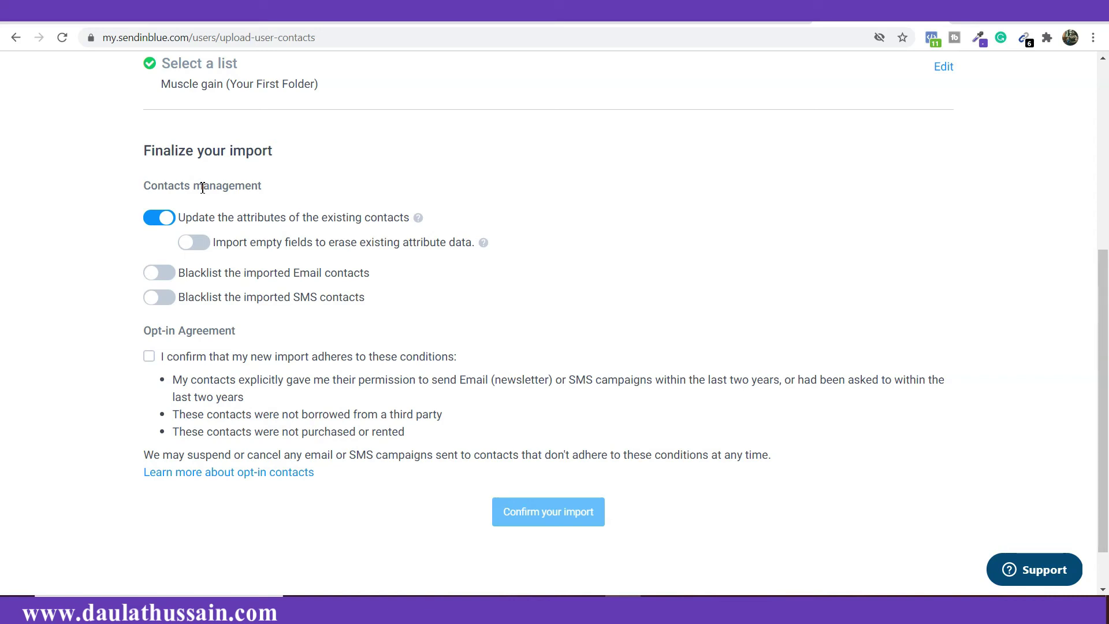
# Accept the opt-in conditions and import the 32 contacts into Muscle gain.
pyautogui.click(149, 361)
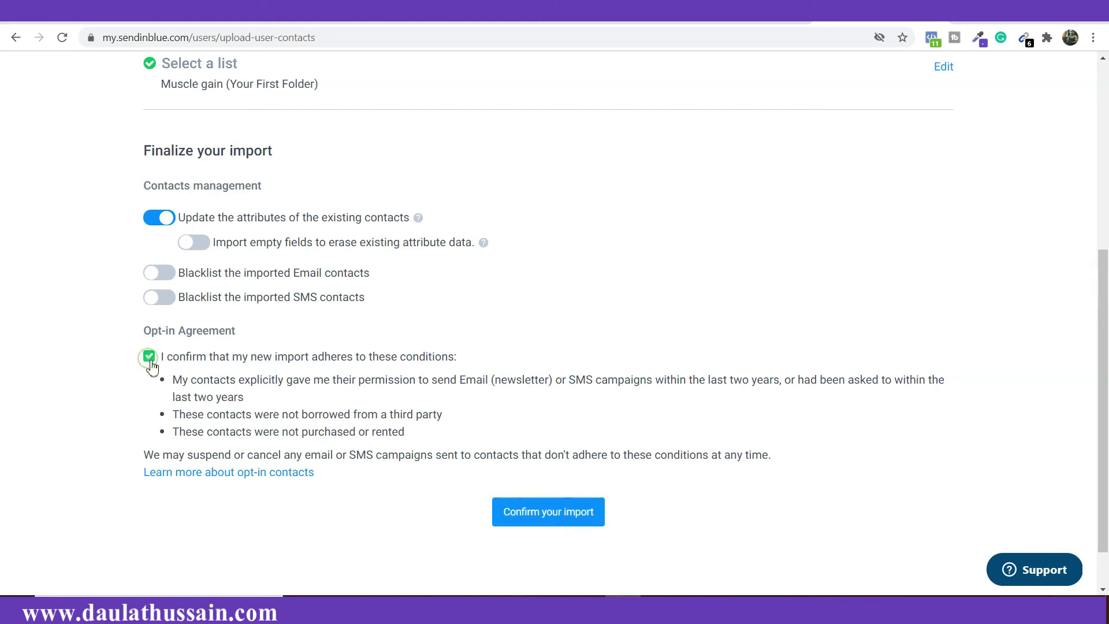
pyautogui.click(538, 523)
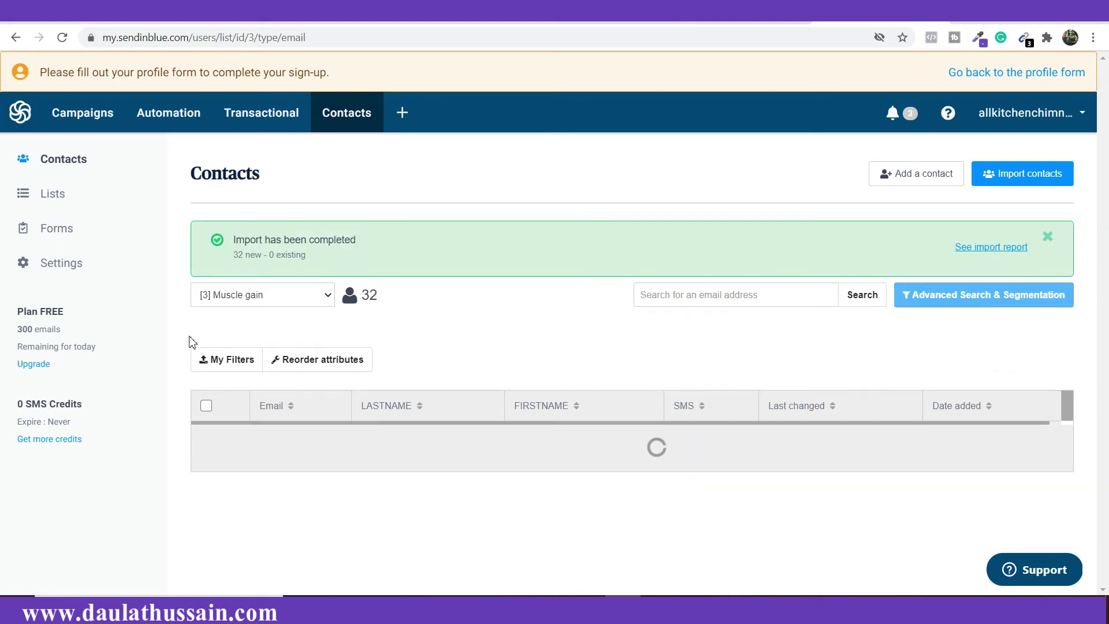
pyautogui.scroll(-3, 601, 297)
pyautogui.scroll(-1, 603, 298)
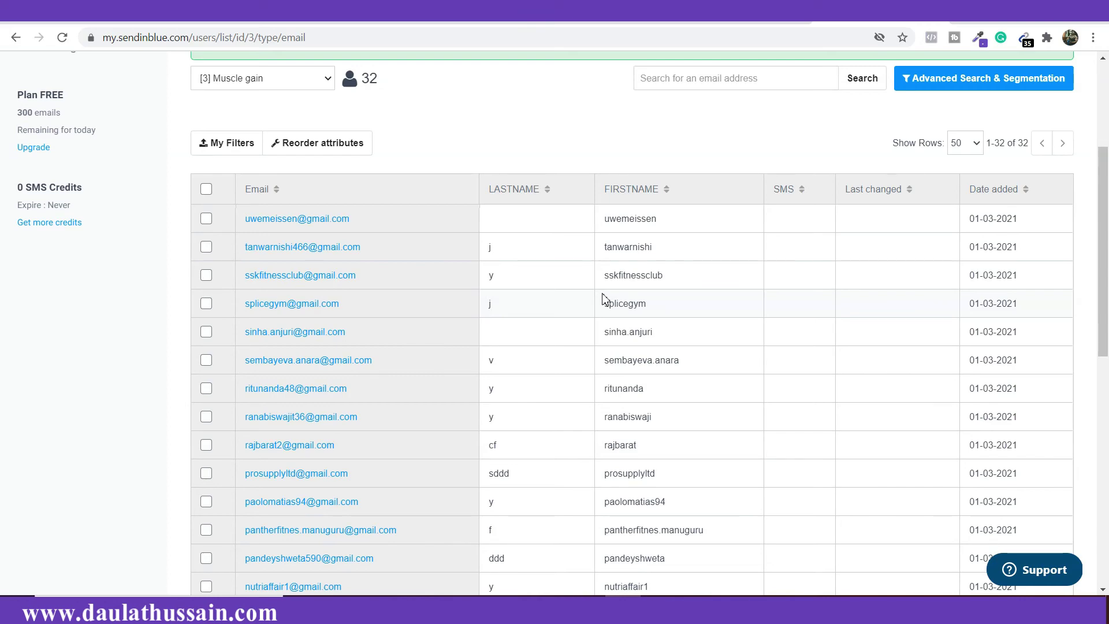
pyautogui.scroll(-11, 601, 297)
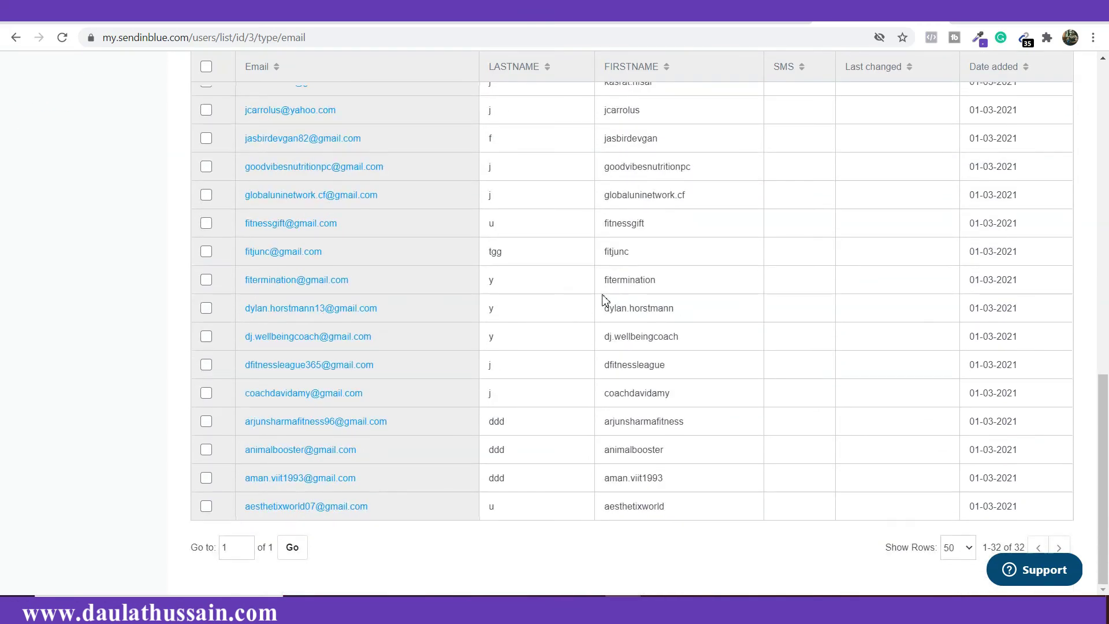
pyautogui.scroll(9, 610, 299)
pyautogui.scroll(6, 610, 299)
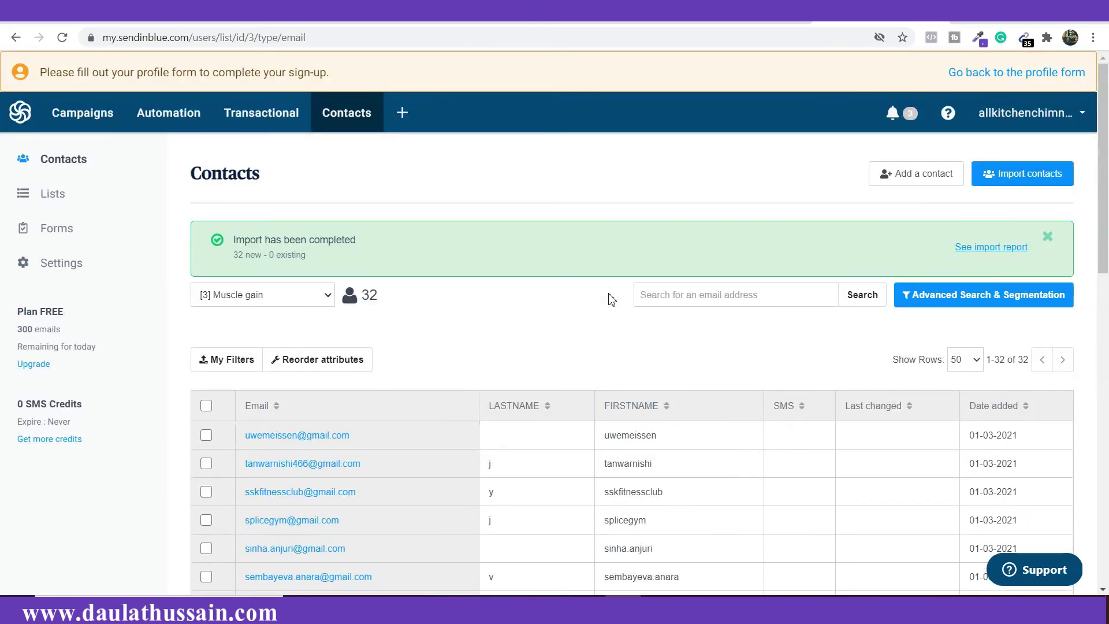